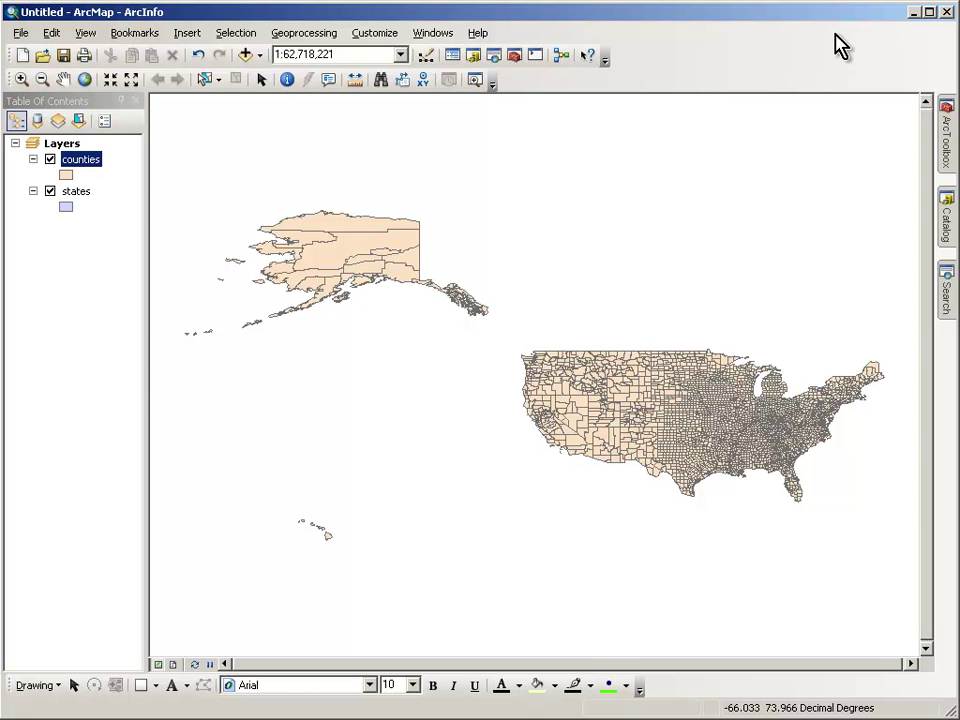
- Turn off the counties layer and select the states layer
left_click(50, 159)
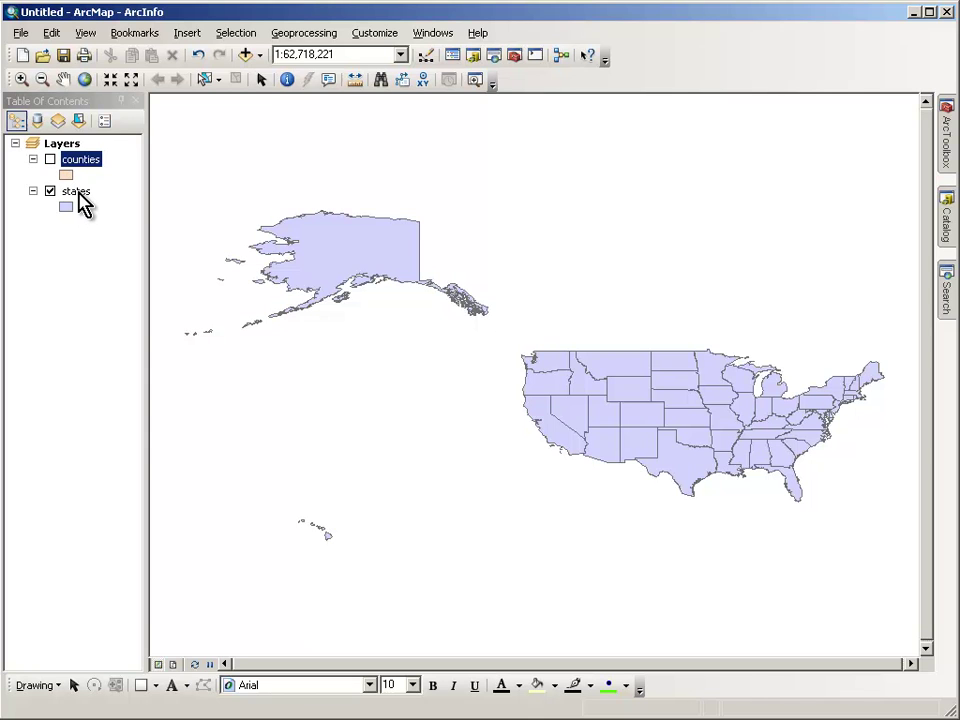
left_click(78, 192)
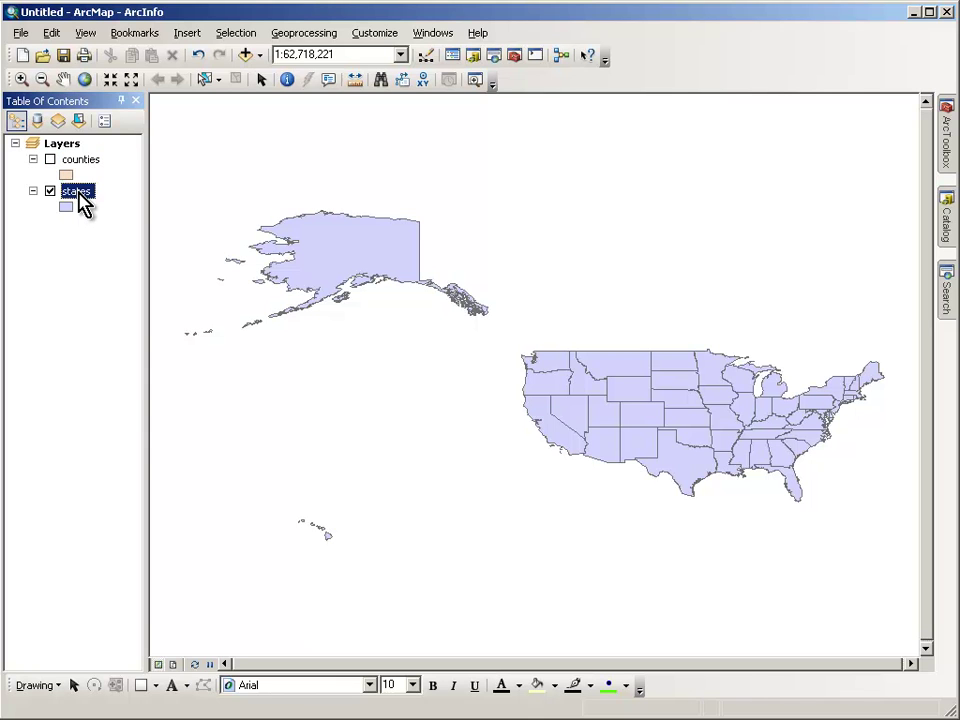
right_click(79, 196)
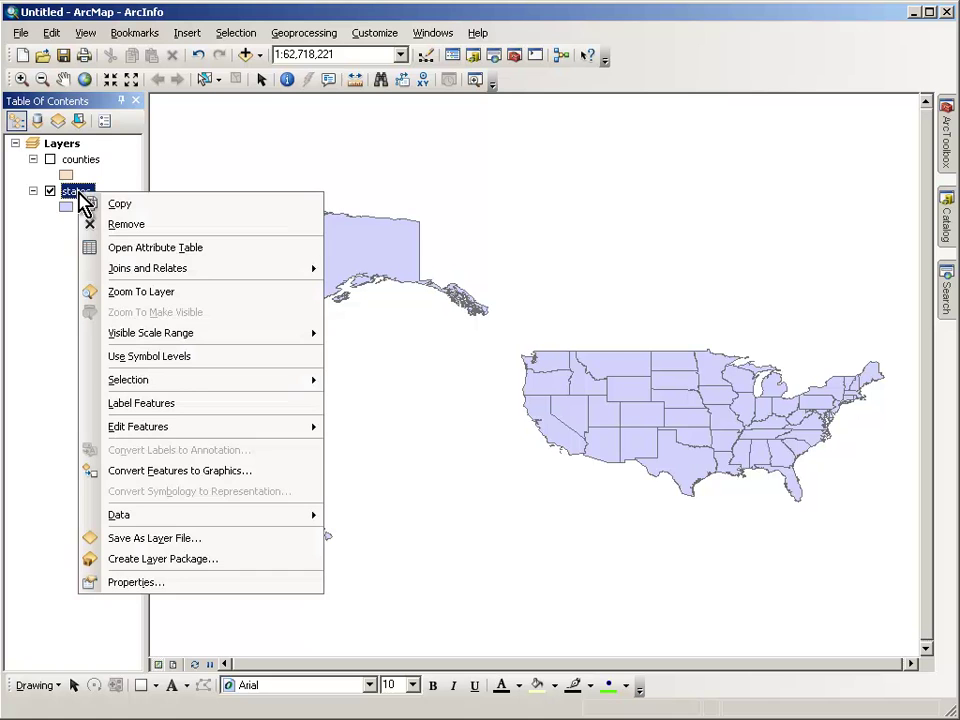
left_click(133, 247)
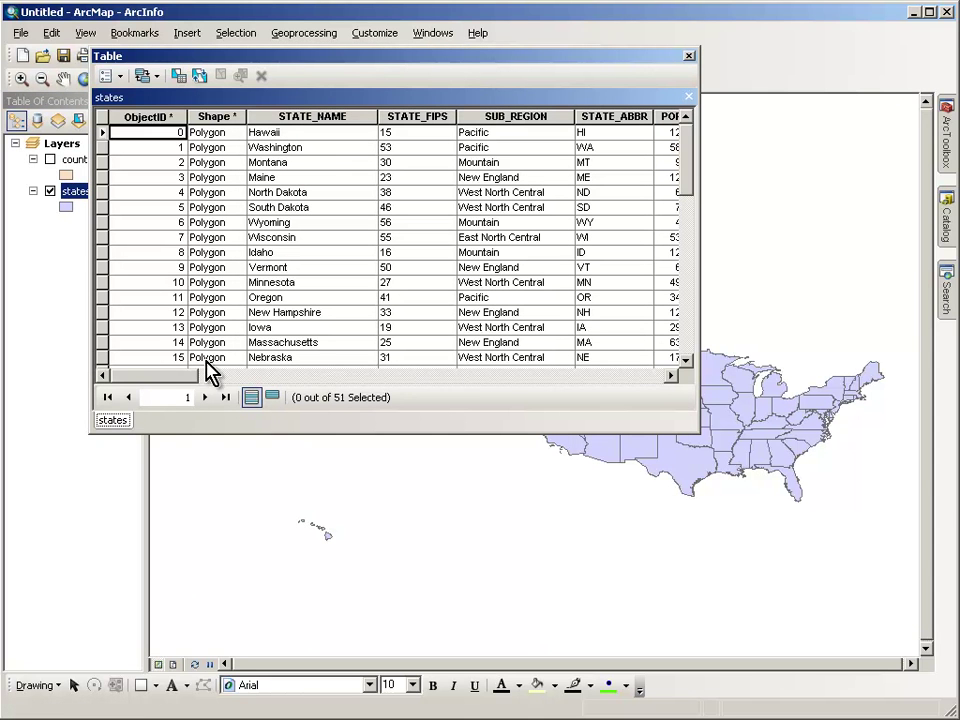
left_click_drag(190, 381, 673, 380)
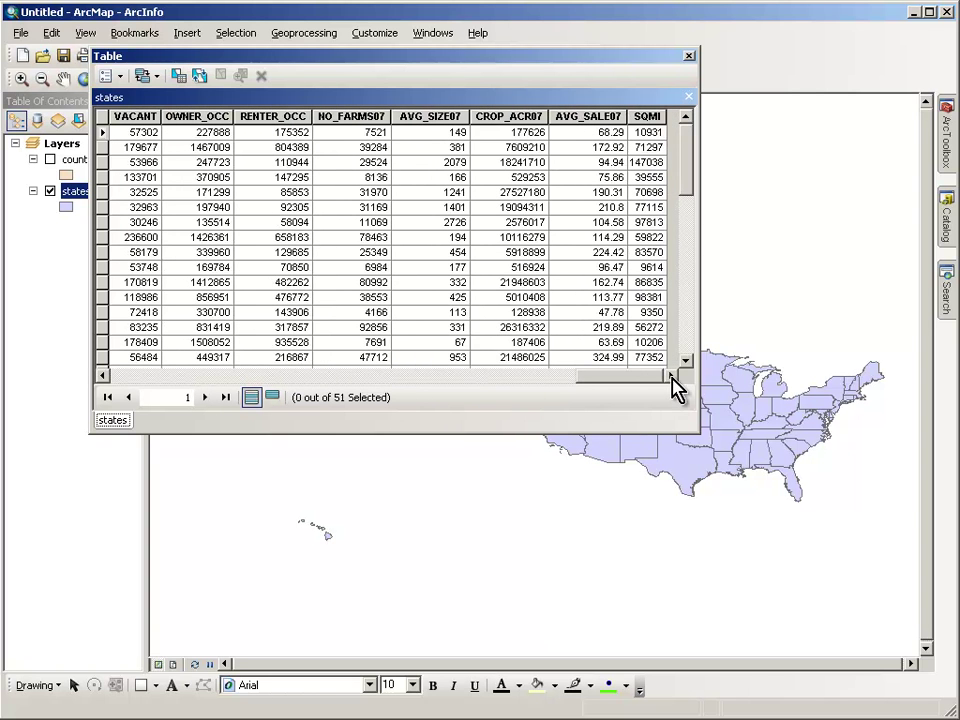
left_click(688, 56)
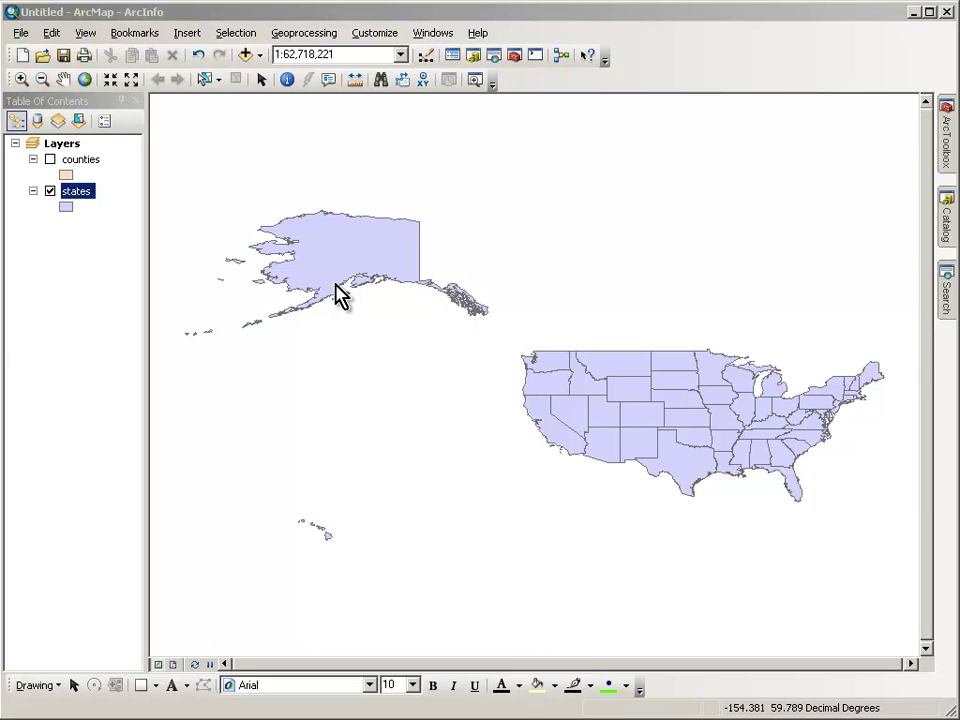
right_click(77, 193)
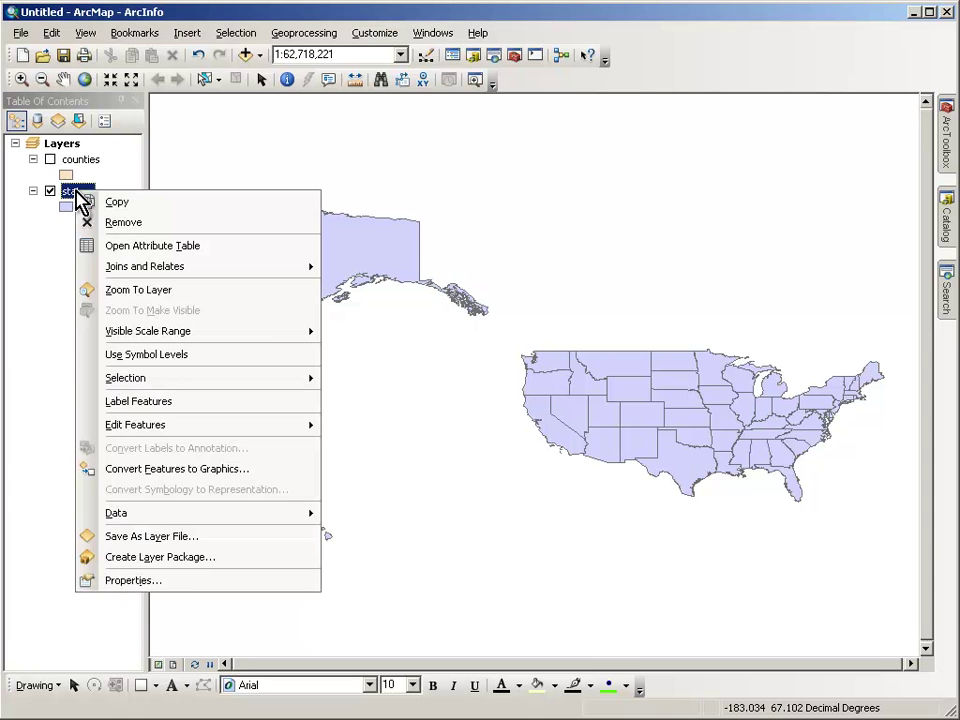
- Symbolize the states with graduated colours by POP2010 in five Natural Breaks classes
left_click(133, 581)
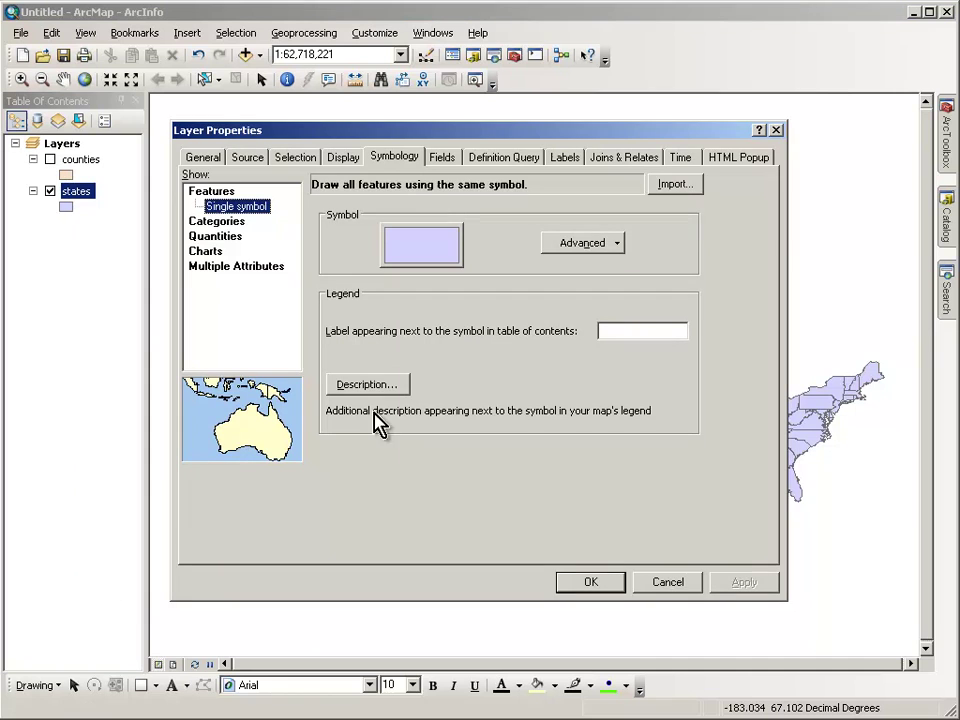
left_click(228, 237)
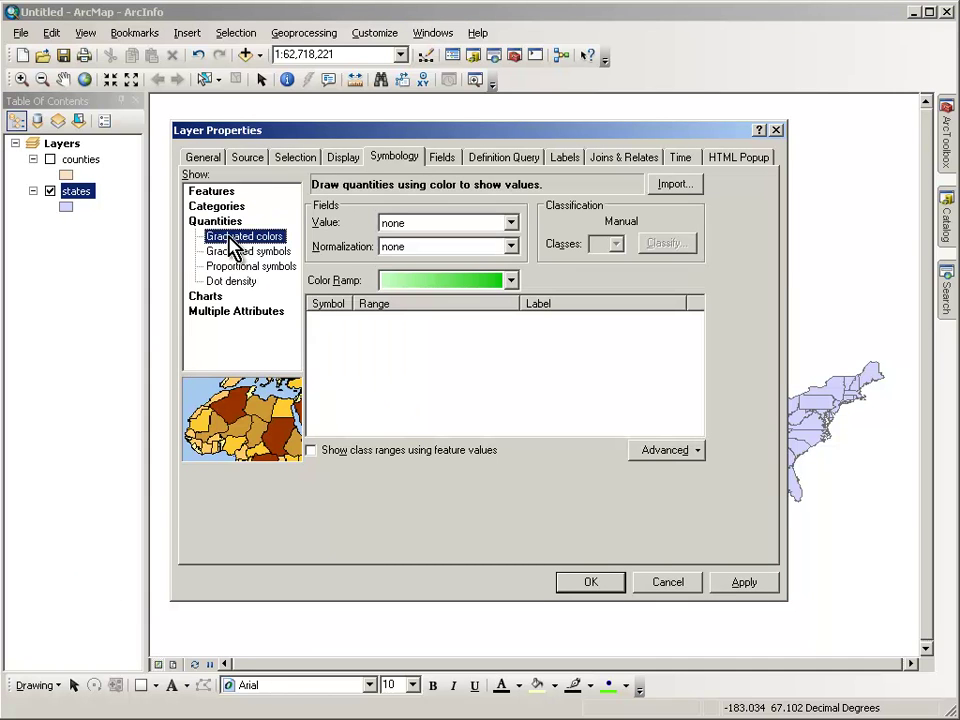
left_click(511, 224)
left_click(484, 265)
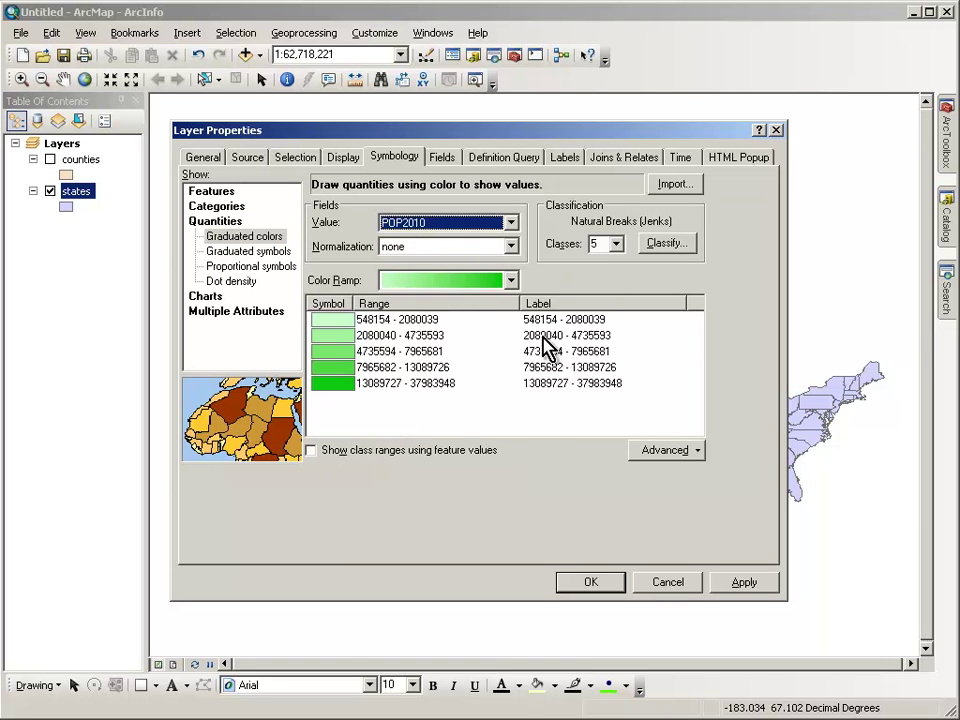
left_click(593, 584)
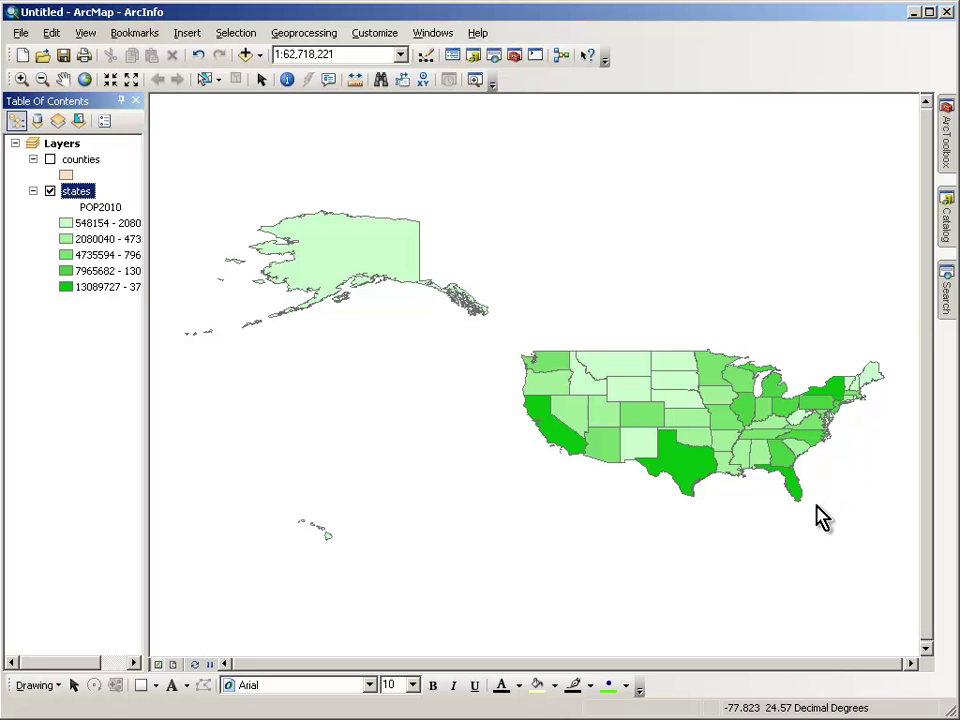
- Reclassify the states' POP2010 colours into five Equal Interval classes, breaks 8035313 to 37983948
right_click(88, 203)
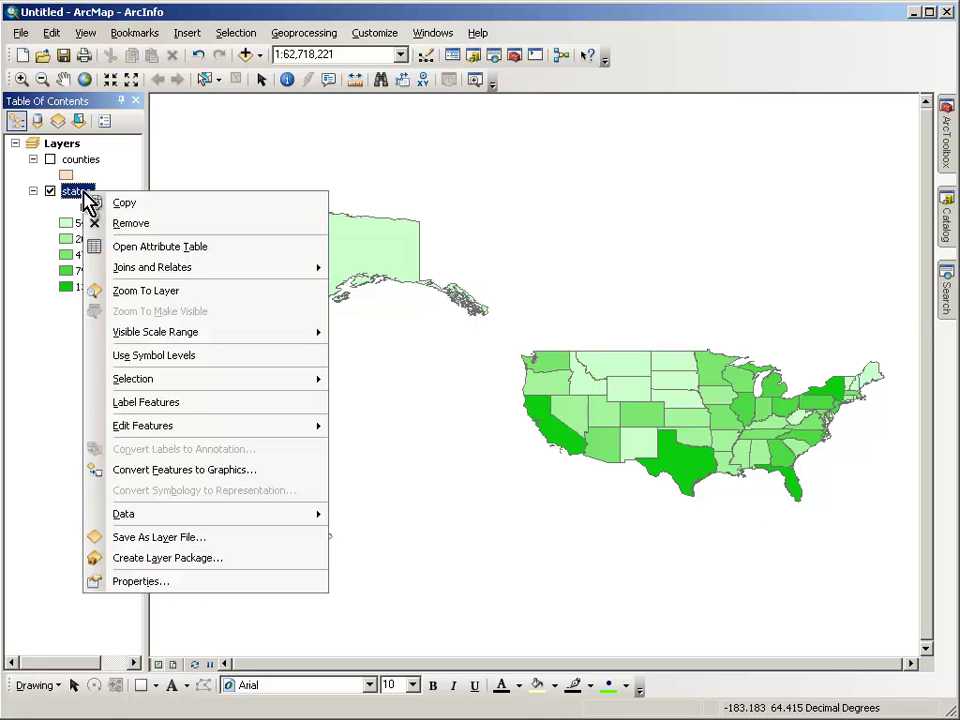
left_click(193, 585)
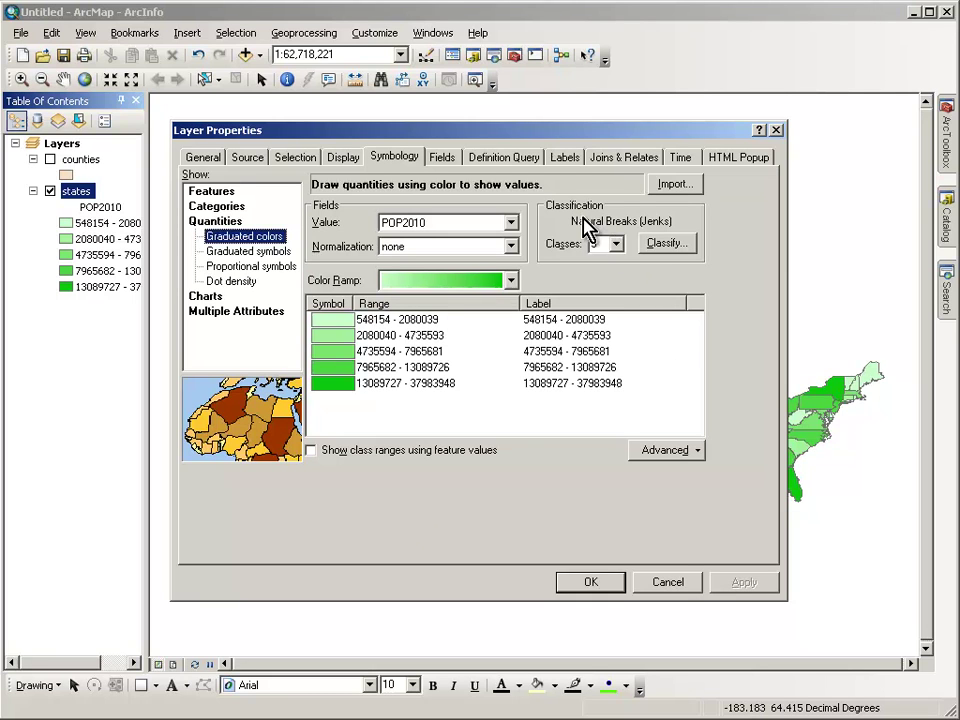
left_click(663, 245)
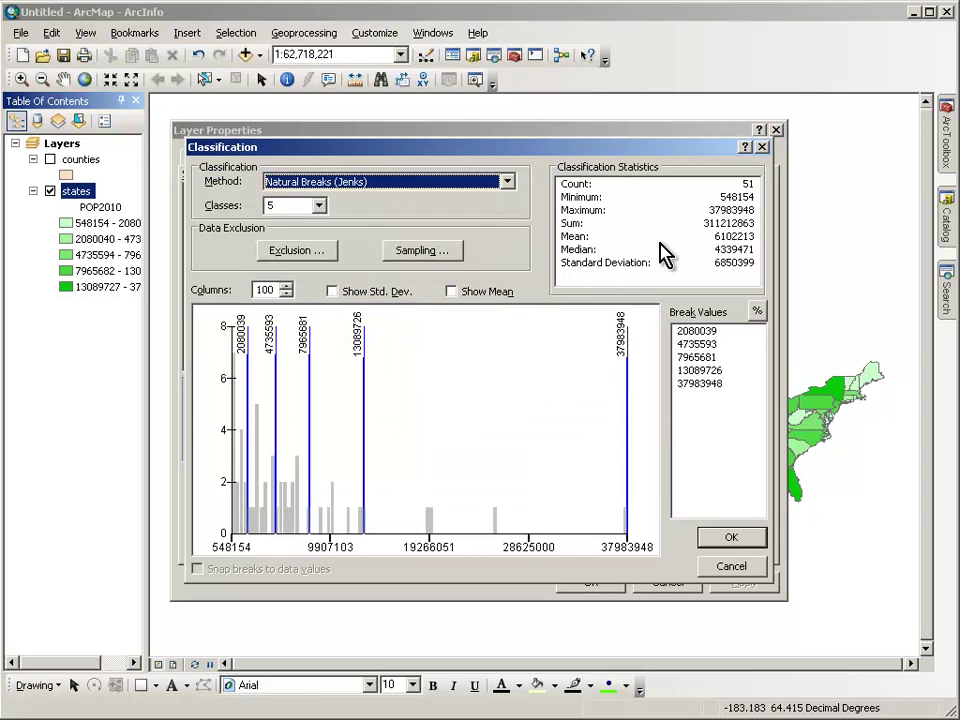
left_click(507, 183)
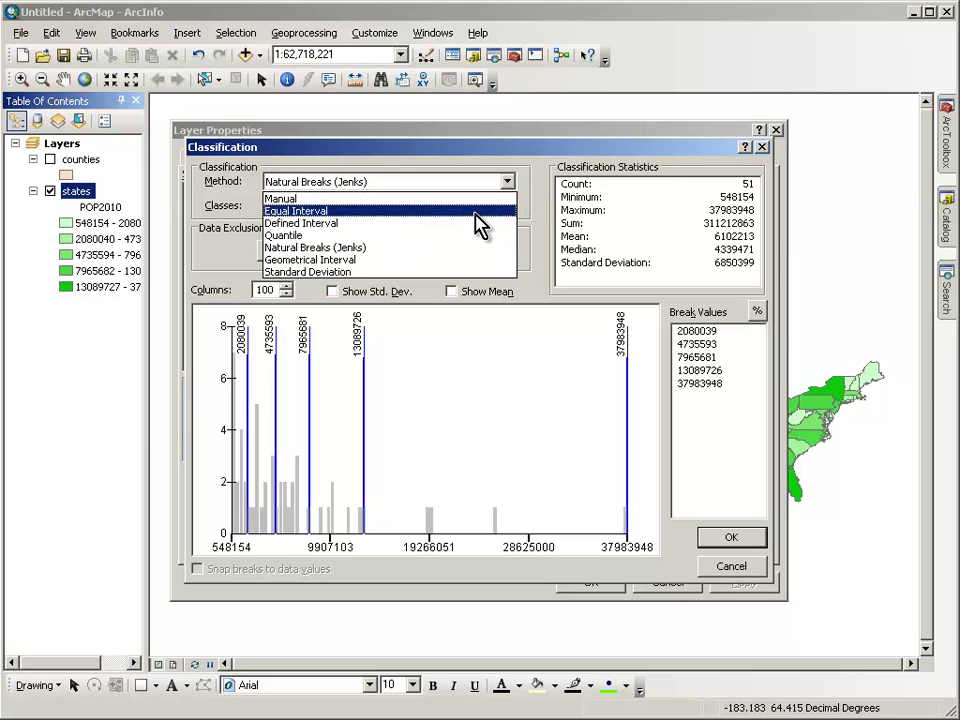
left_click(477, 212)
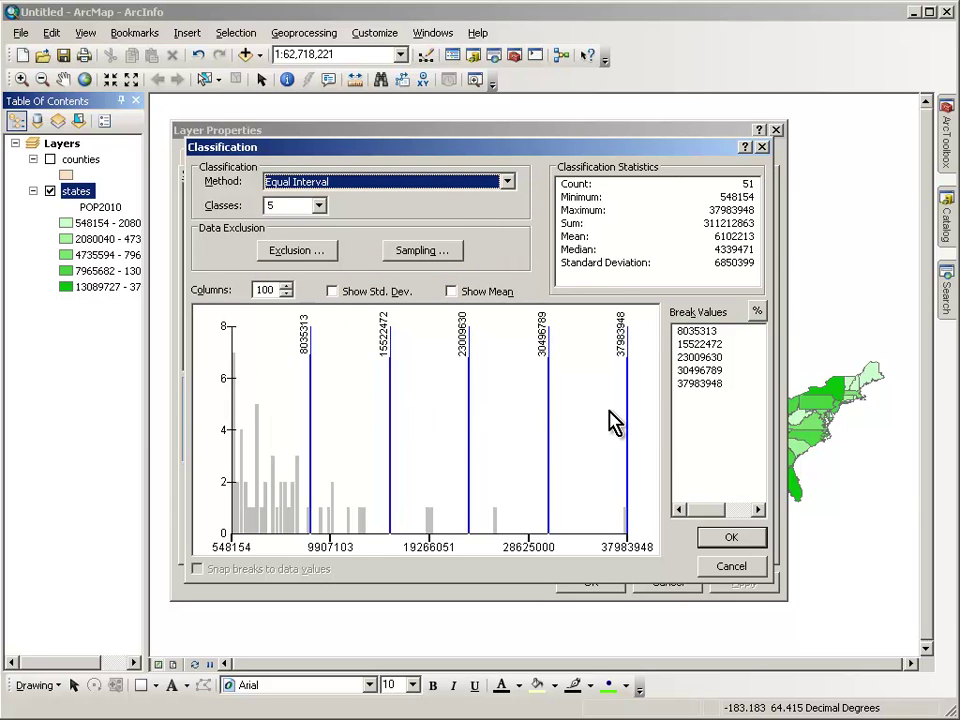
left_click(731, 537)
left_click(590, 585)
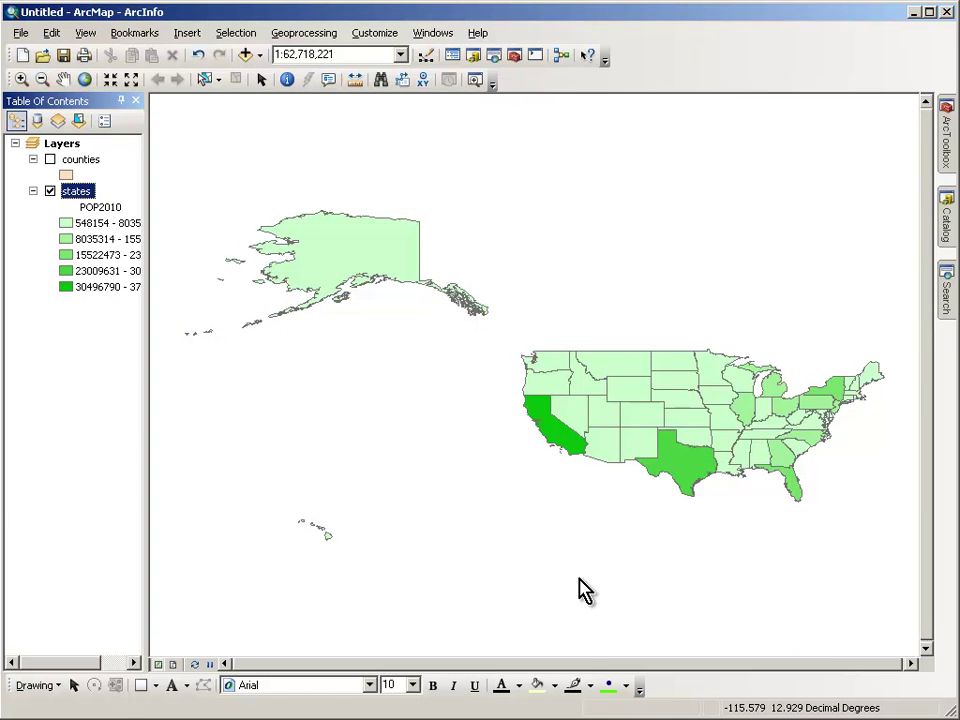
right_click(78, 198)
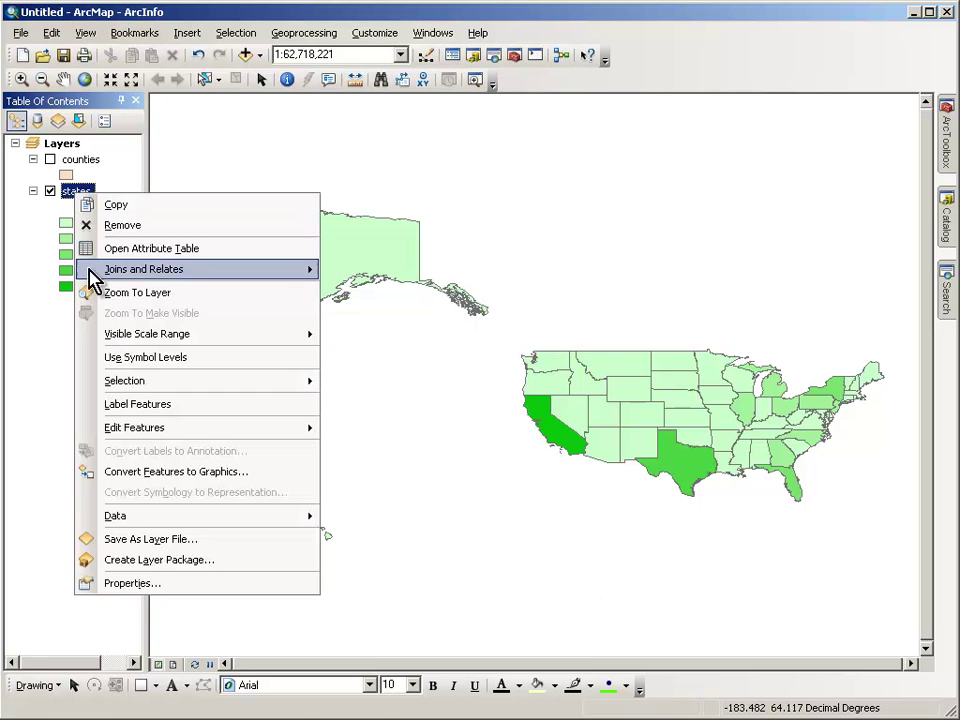
- Switch the states to five Quantile classes with lower bounds 548154 through 8822374
left_click(127, 581)
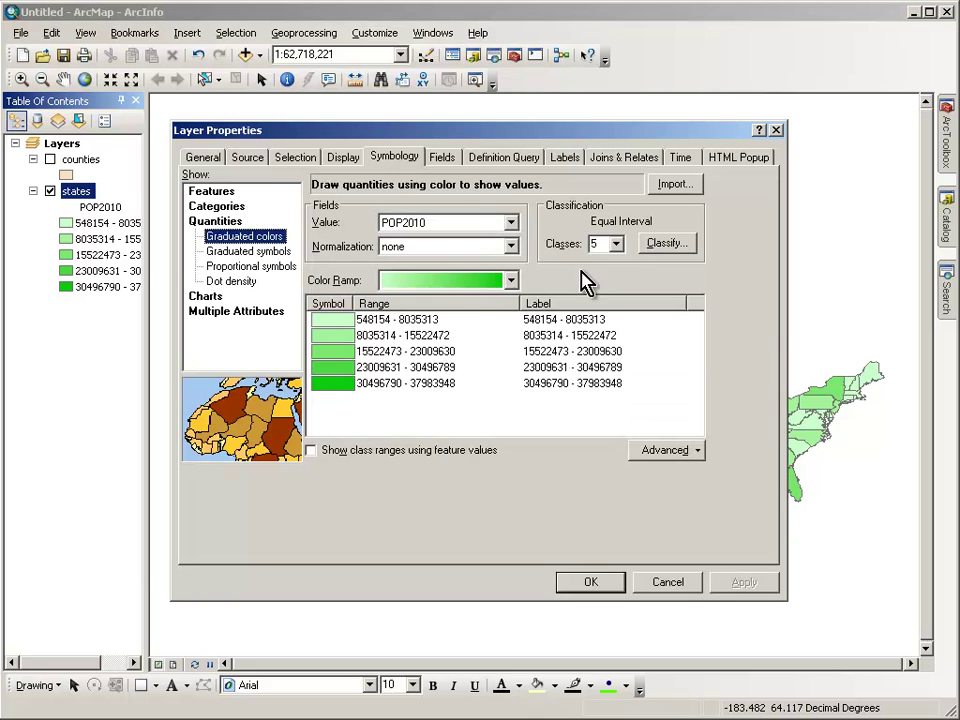
left_click(645, 248)
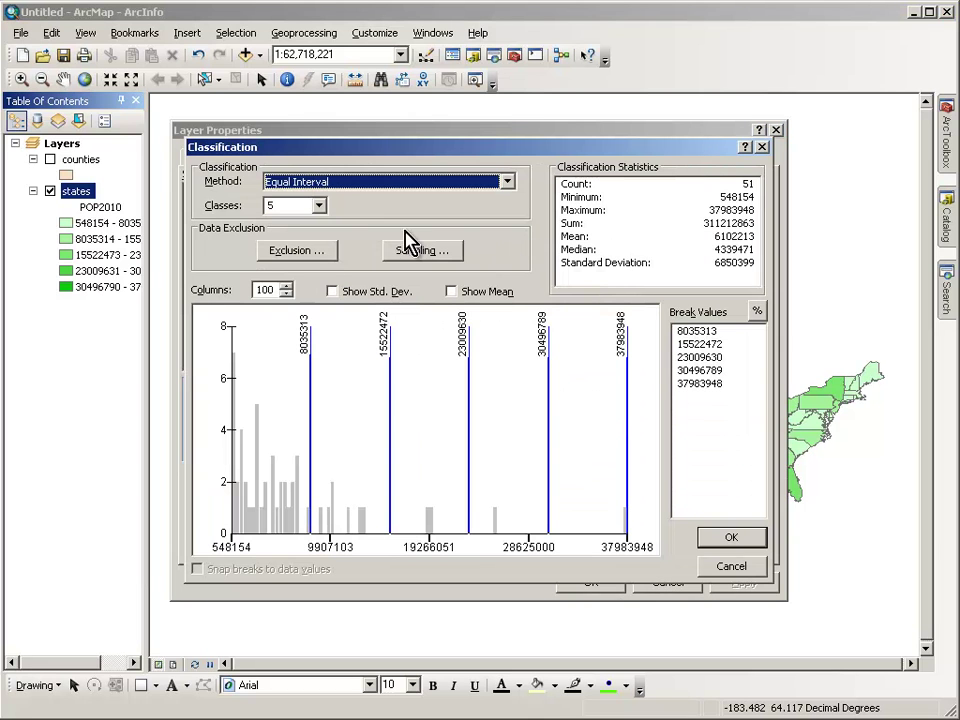
left_click(395, 190)
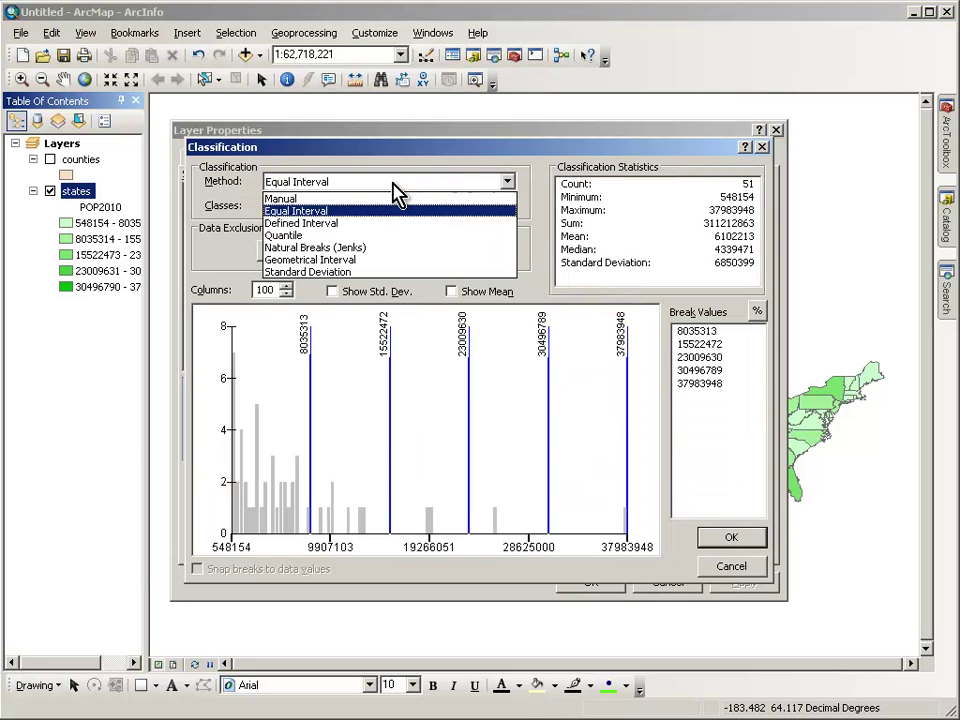
left_click(378, 238)
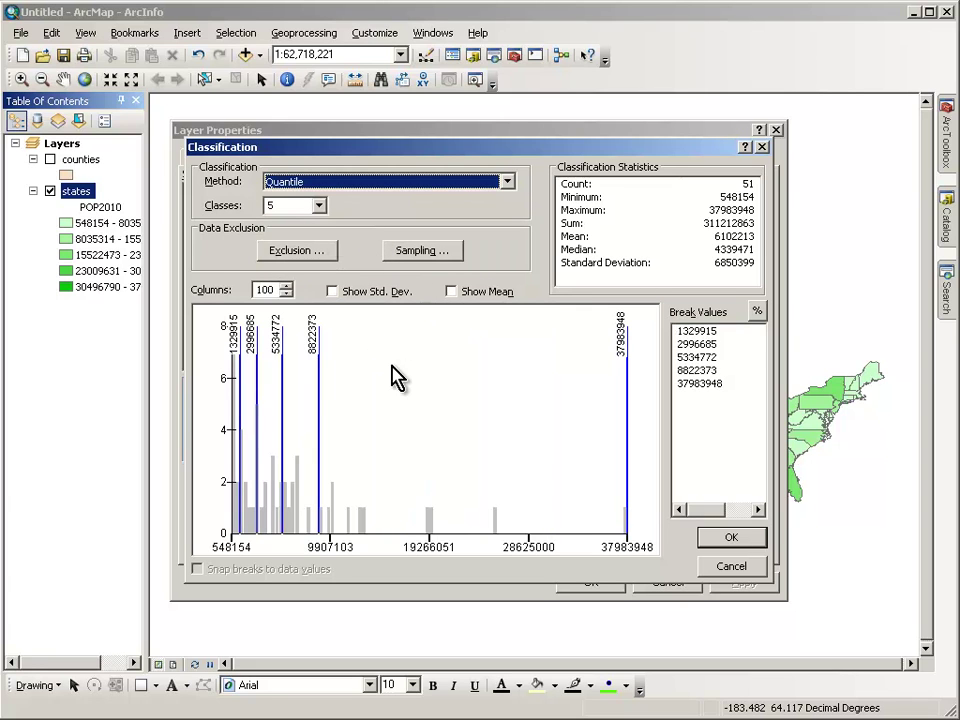
left_click(716, 541)
left_click(591, 582)
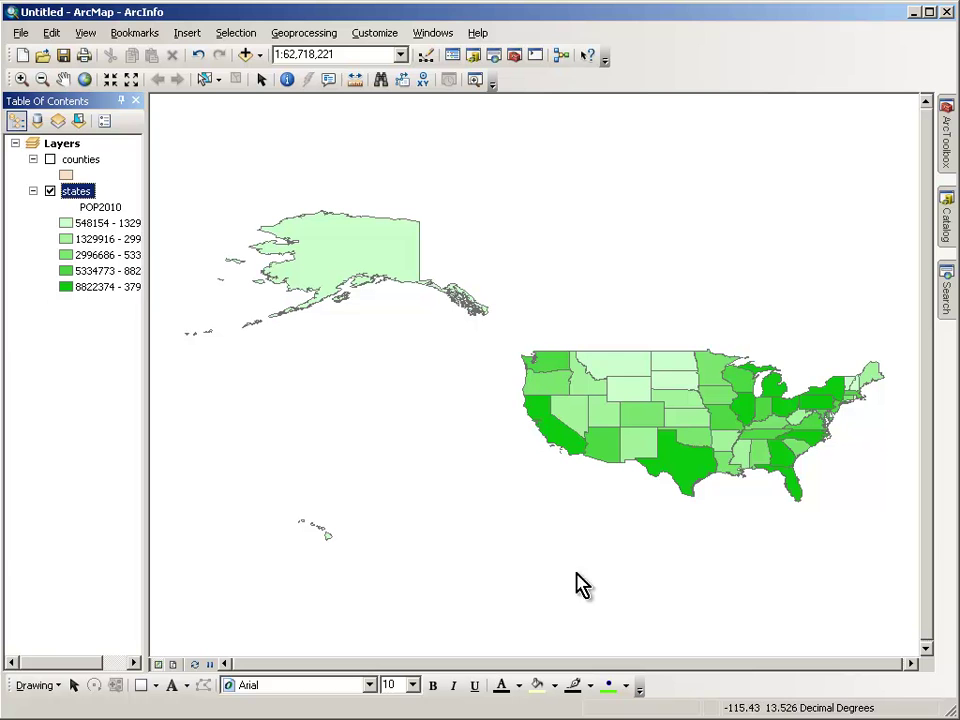
- Turn counties back on and move the states layer above counties
left_click(85, 163)
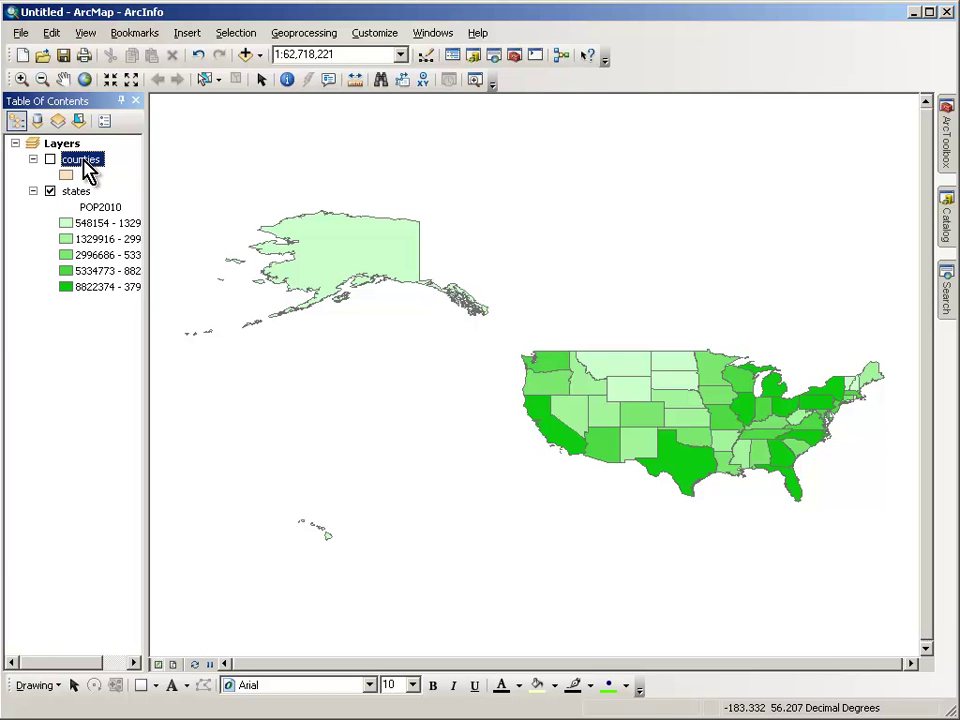
left_click(50, 160)
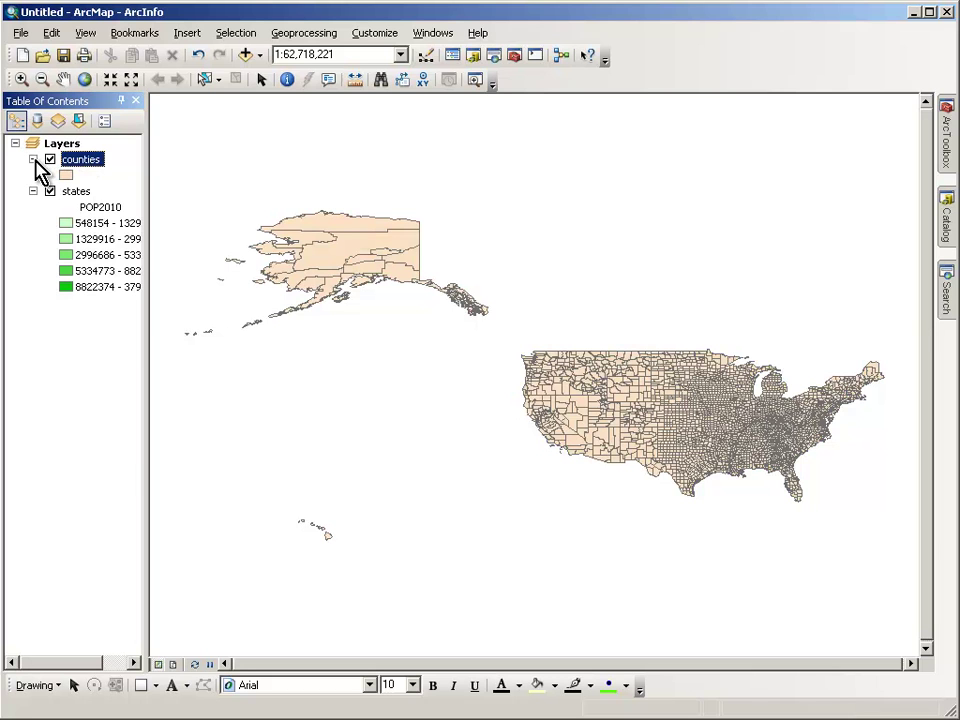
left_click_drag(82, 200, 62, 152)
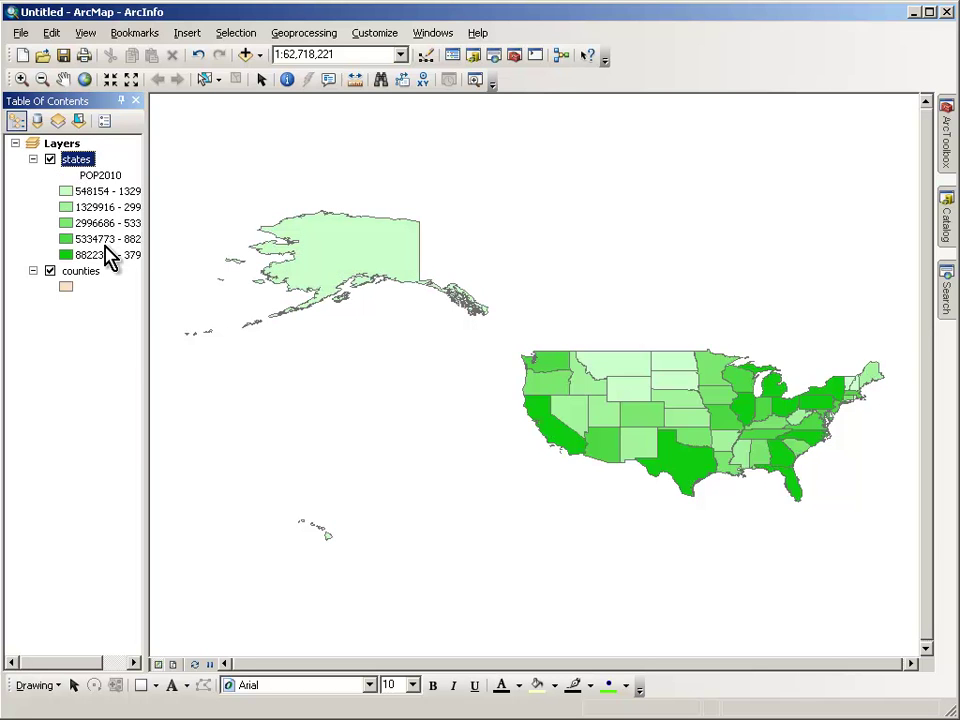
right_click(85, 163)
- Draw the states with a single hollow symbol and black outline of width 2
left_click(167, 573)
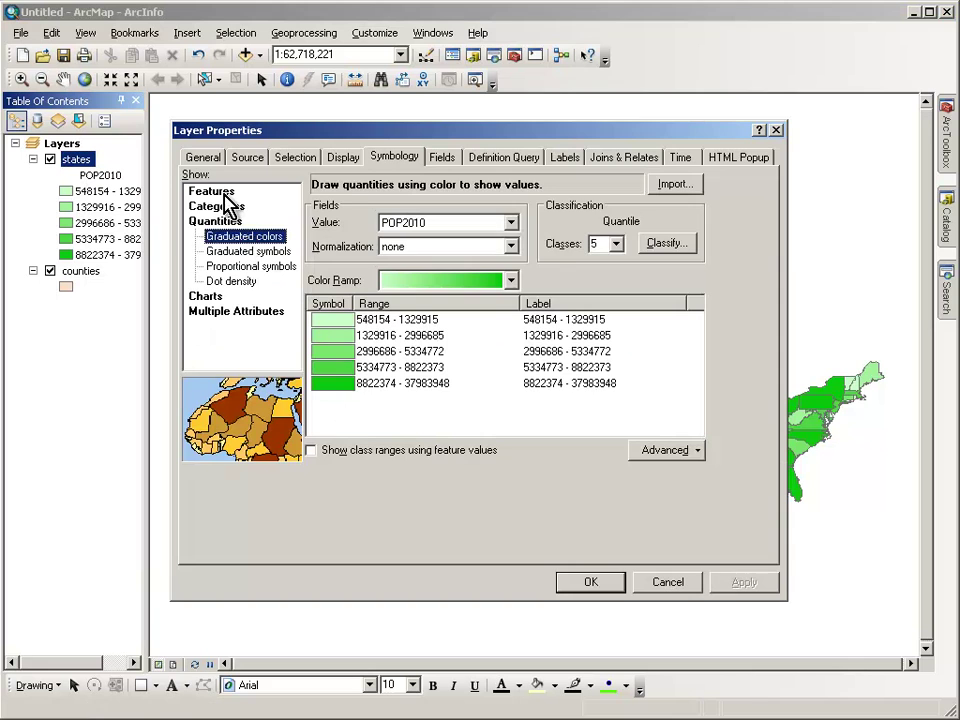
left_click(212, 192)
left_click(404, 250)
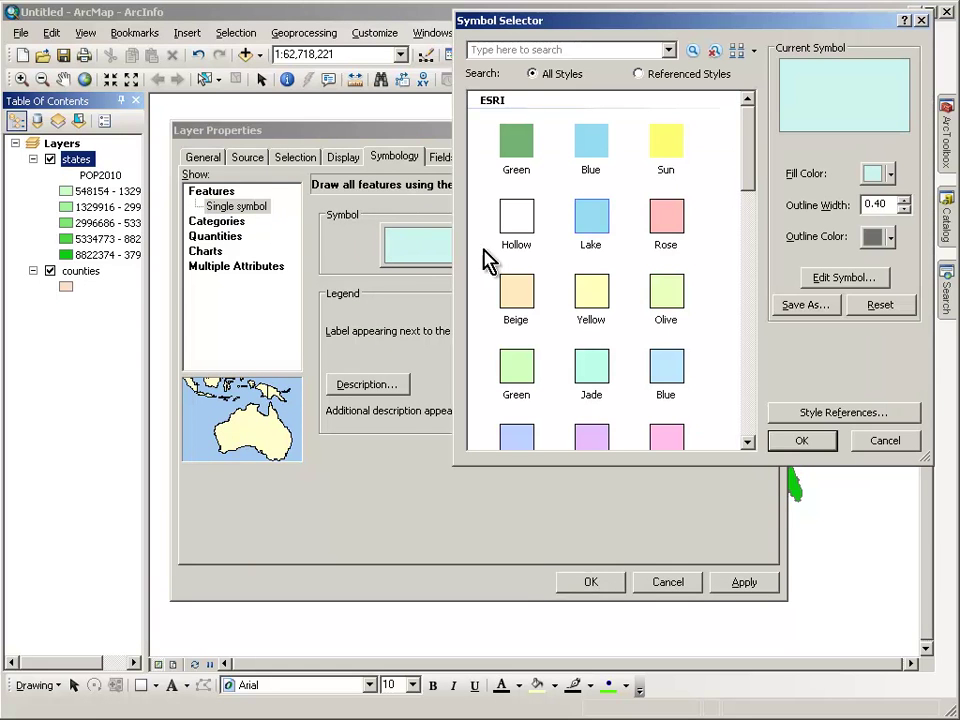
left_click(520, 234)
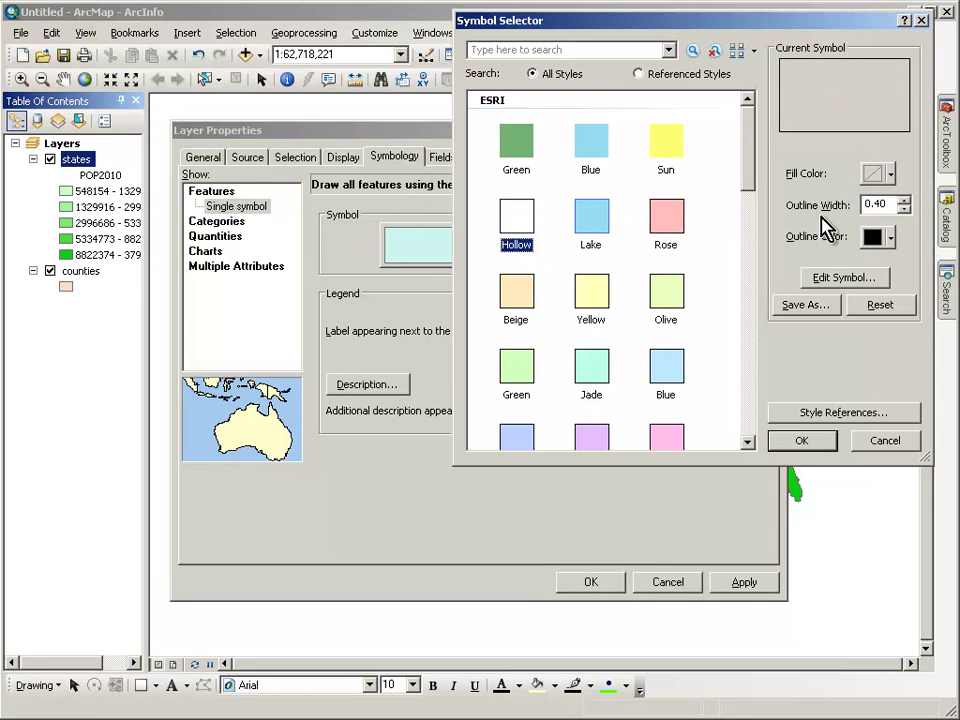
left_click(904, 200)
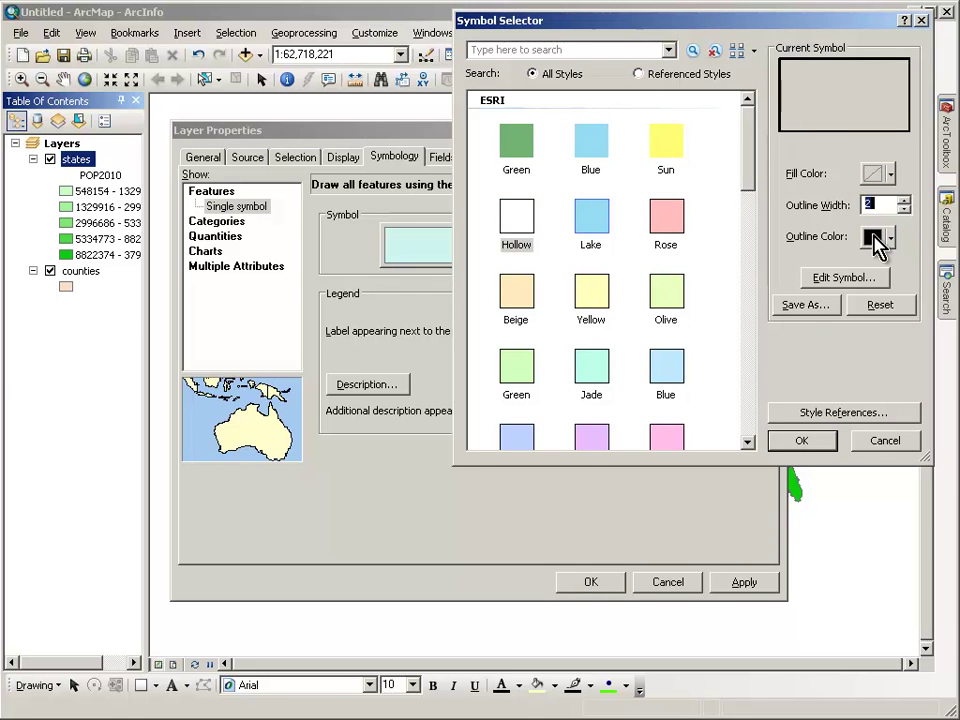
left_click(801, 440)
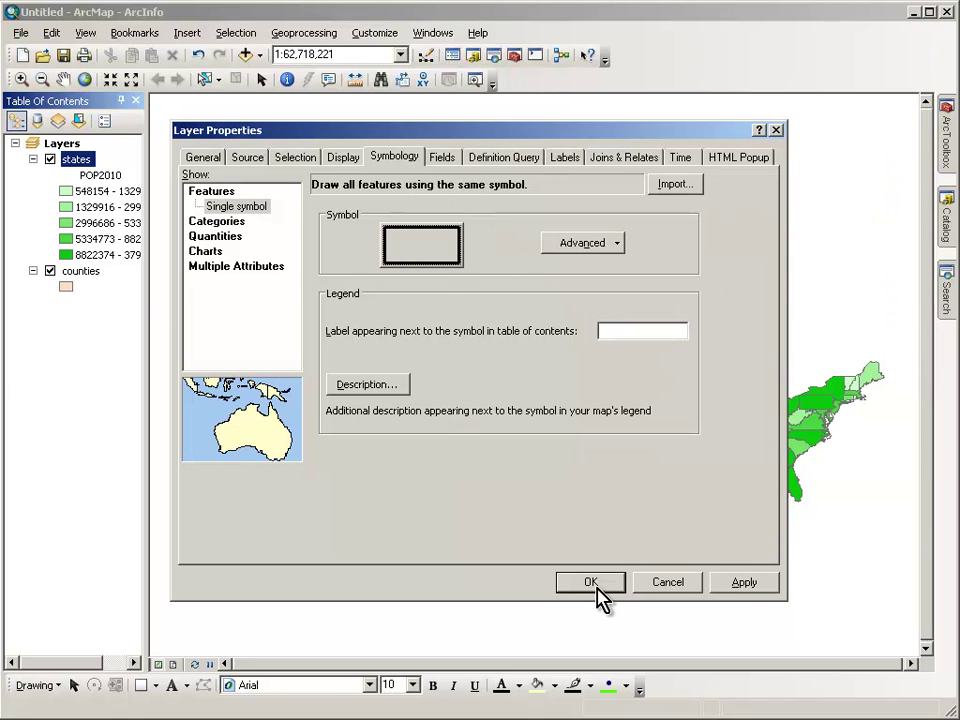
left_click(597, 585)
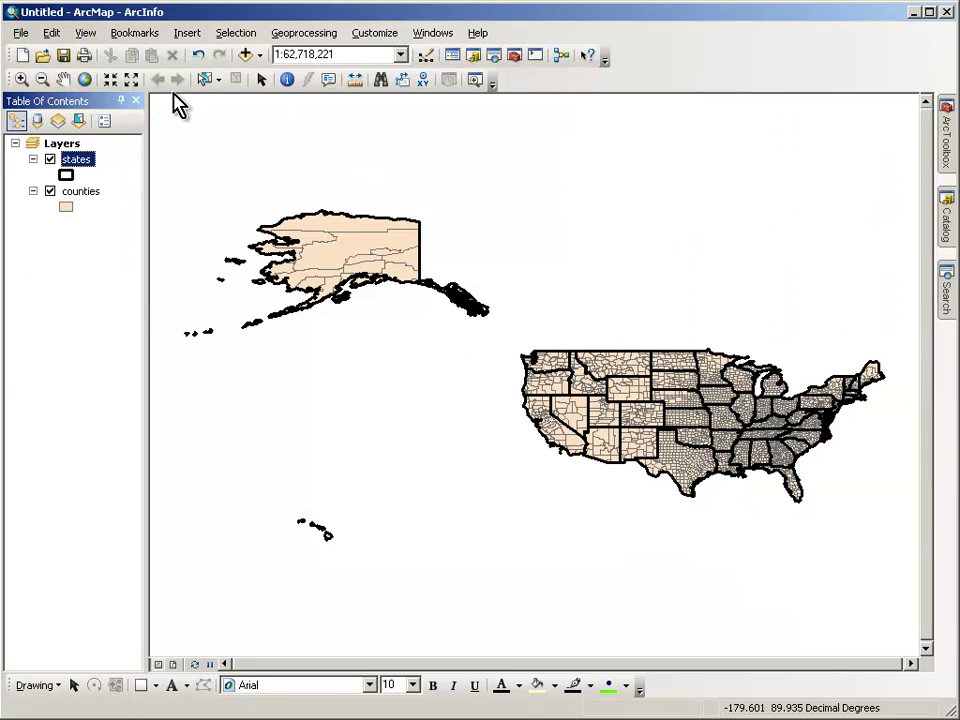
- Shade counties by POP2010 in five green Natural Breaks classes and zoom to the lower 48
left_click(84, 193)
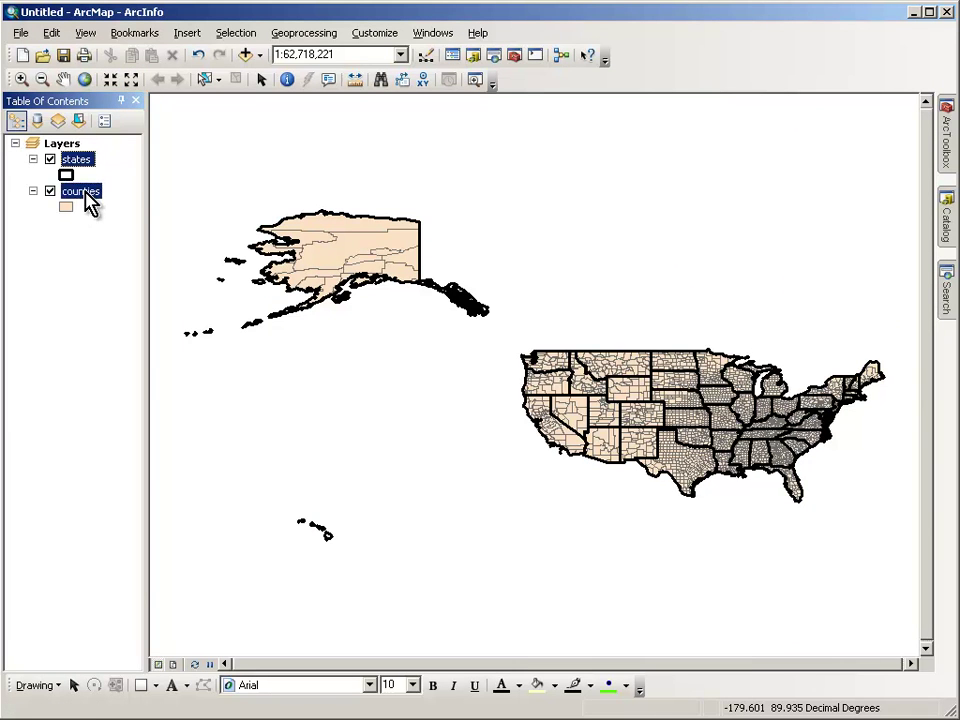
right_click(86, 193)
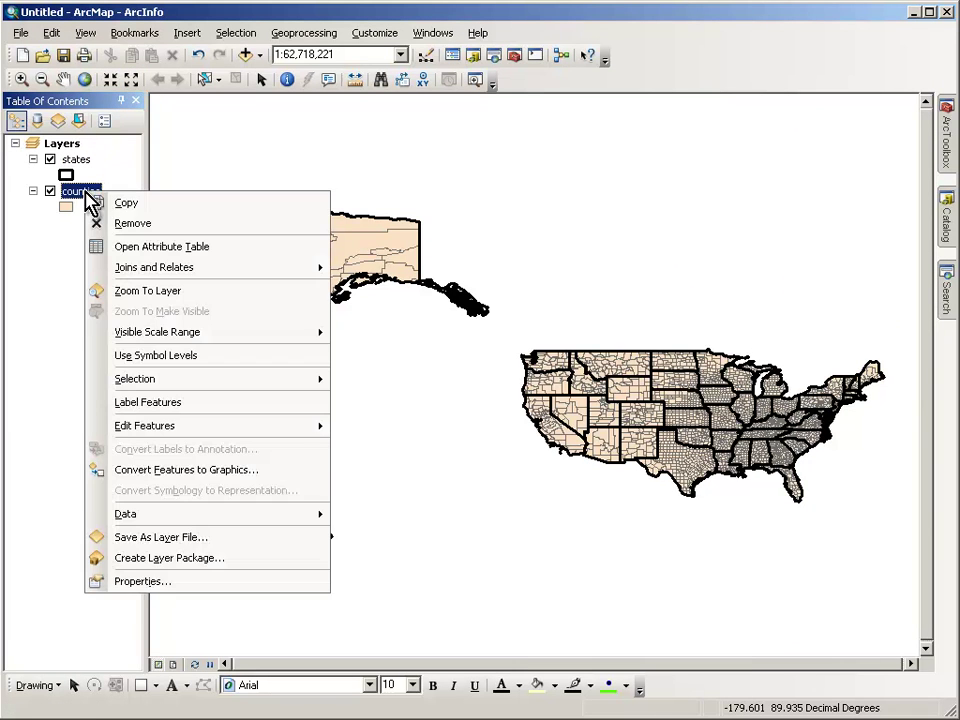
left_click(140, 581)
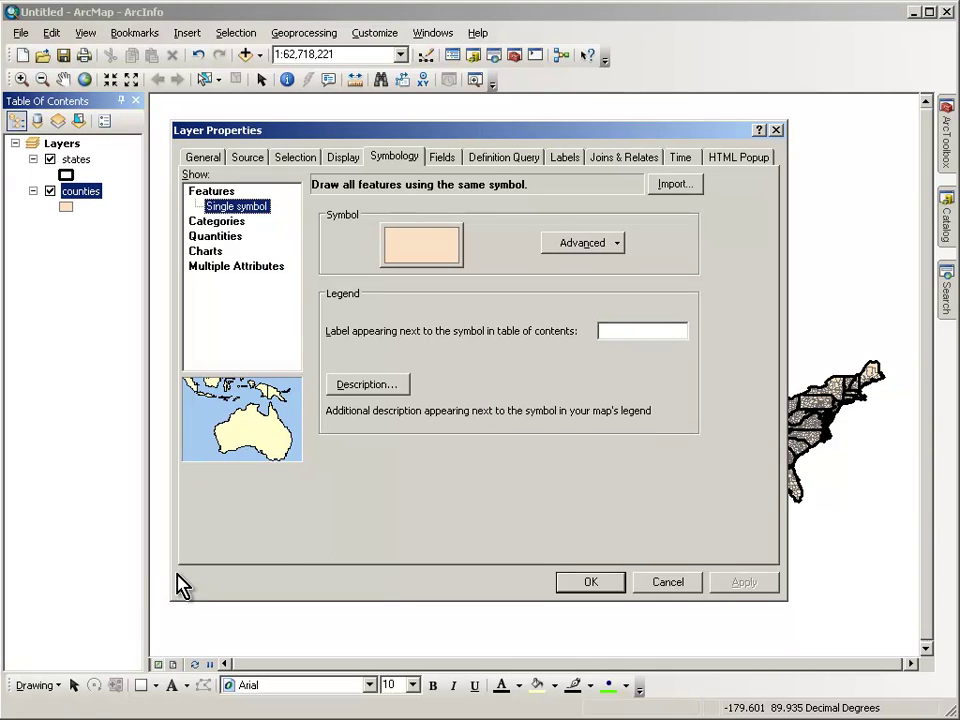
left_click(236, 238)
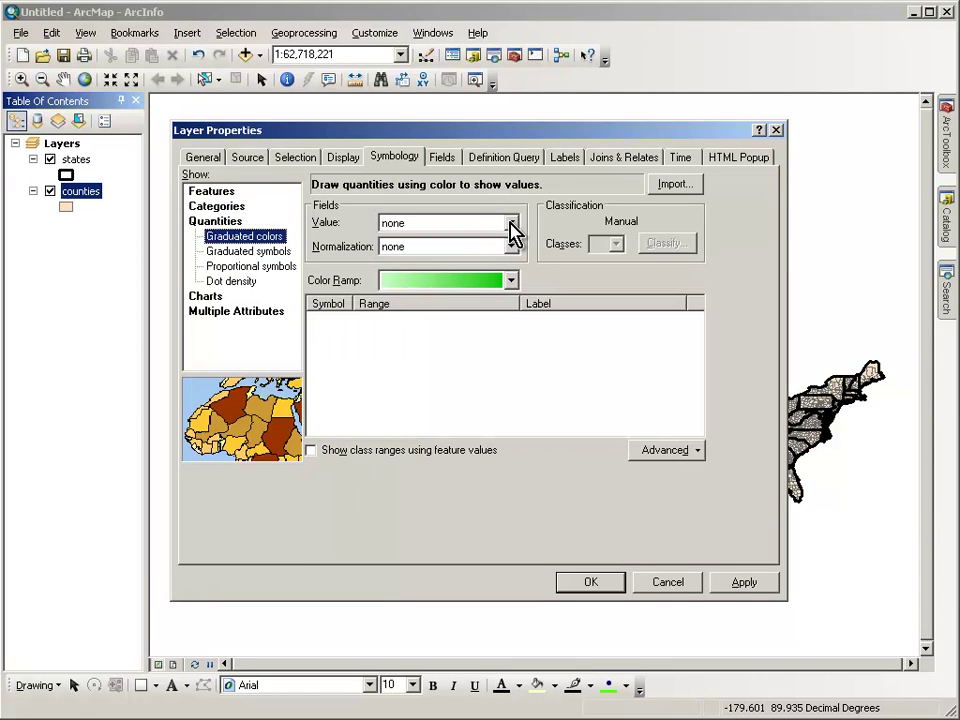
left_click(511, 224)
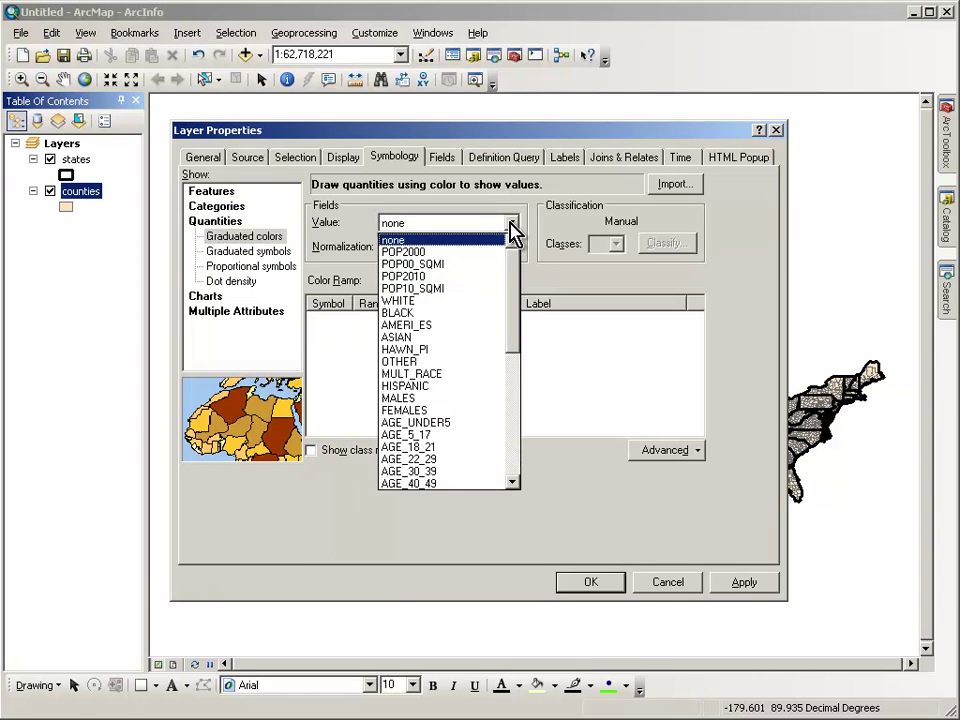
left_click(493, 285)
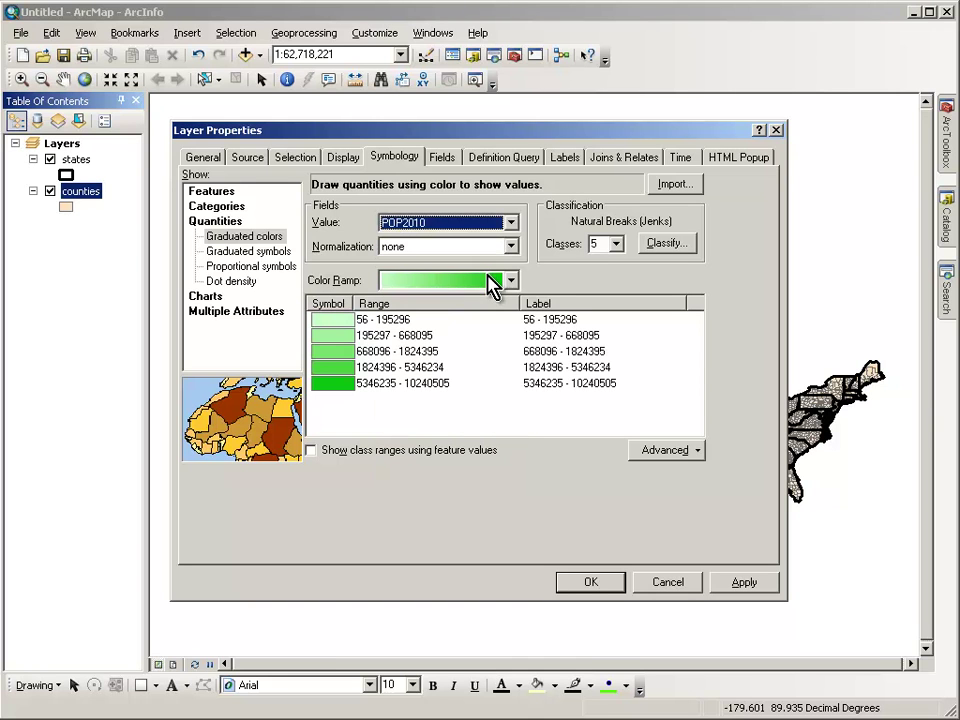
left_click(590, 584)
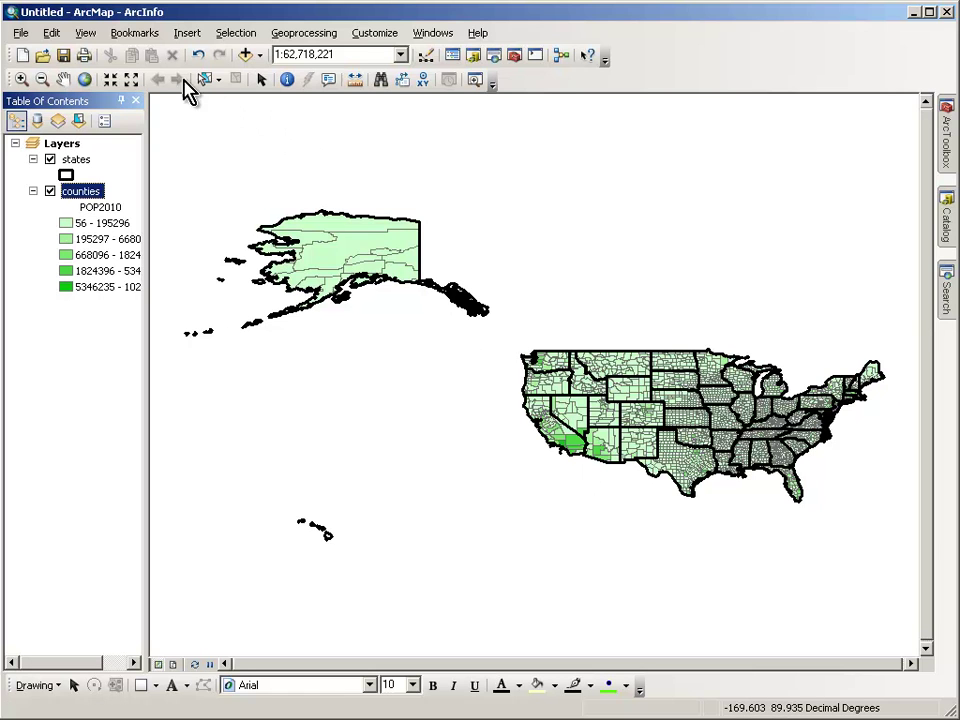
left_click(21, 79)
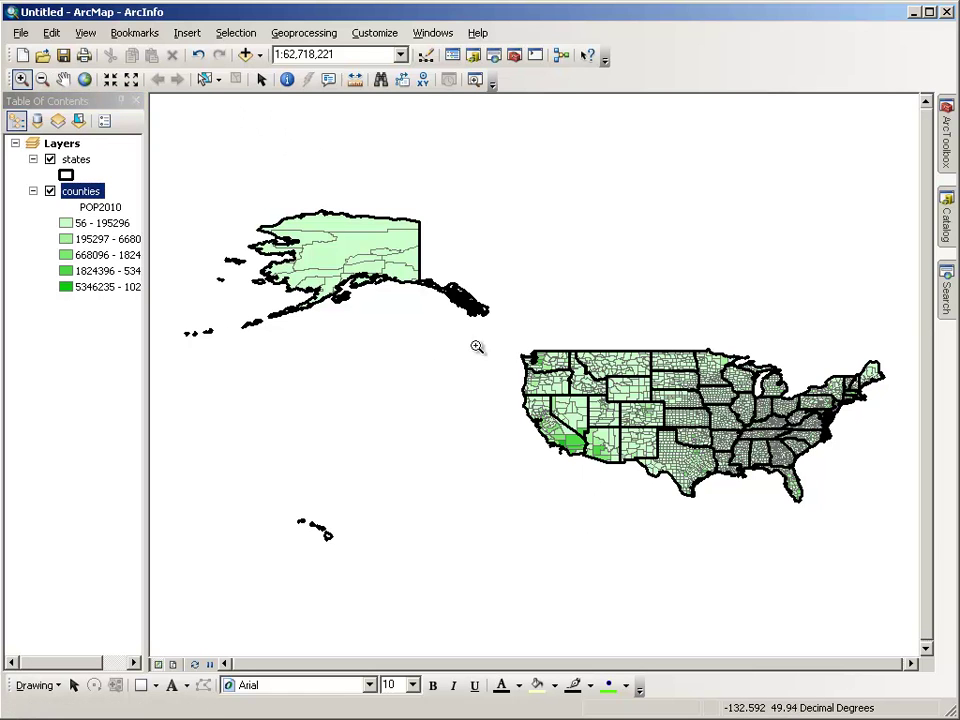
left_click_drag(519, 343, 877, 511)
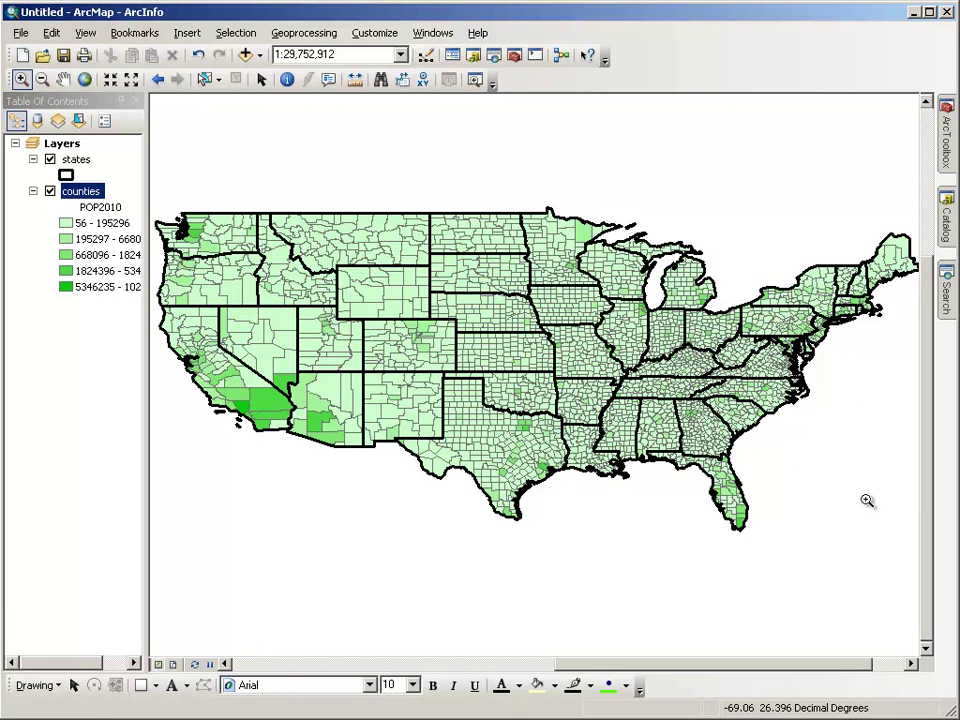
- Normalize the counties' POP2010 classes by POP2000, giving ratio classes from 0.5617 to 2.092
right_click(103, 198)
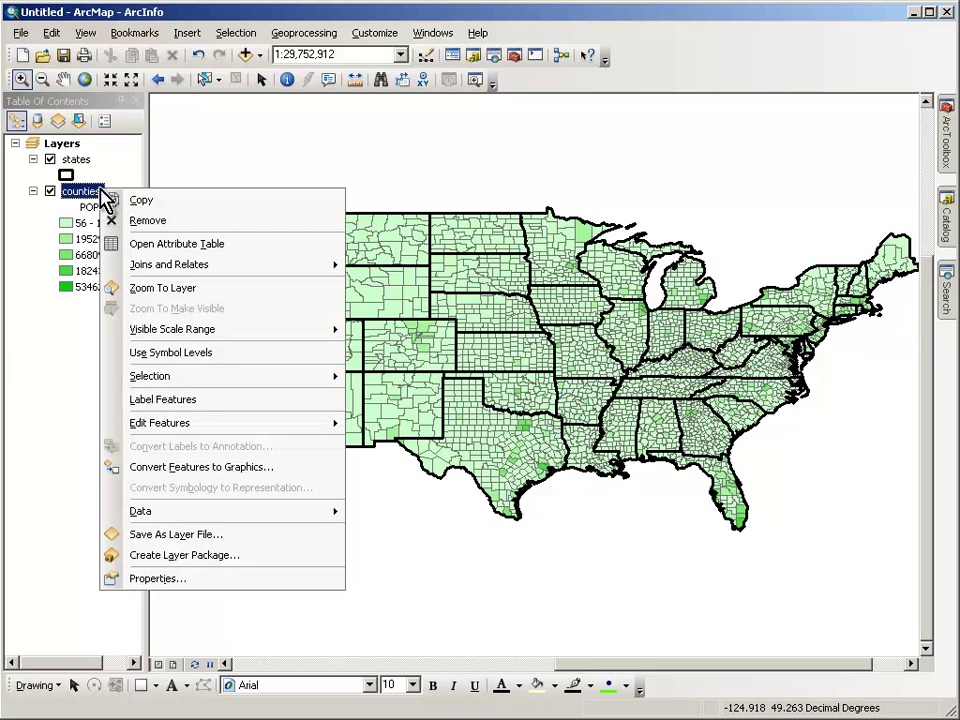
left_click(205, 578)
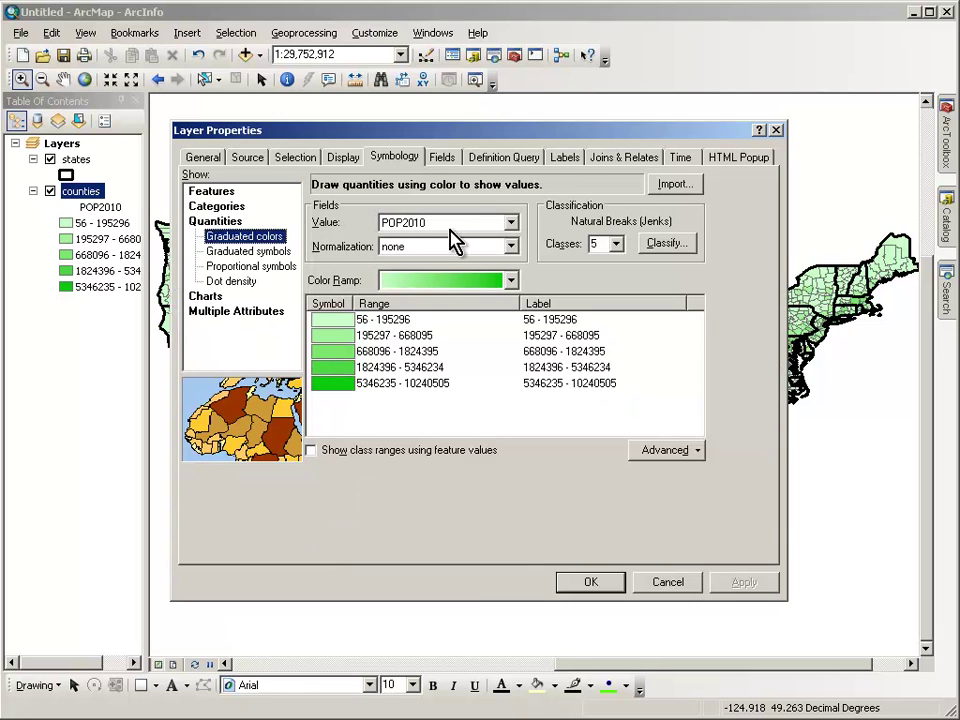
left_click(510, 247)
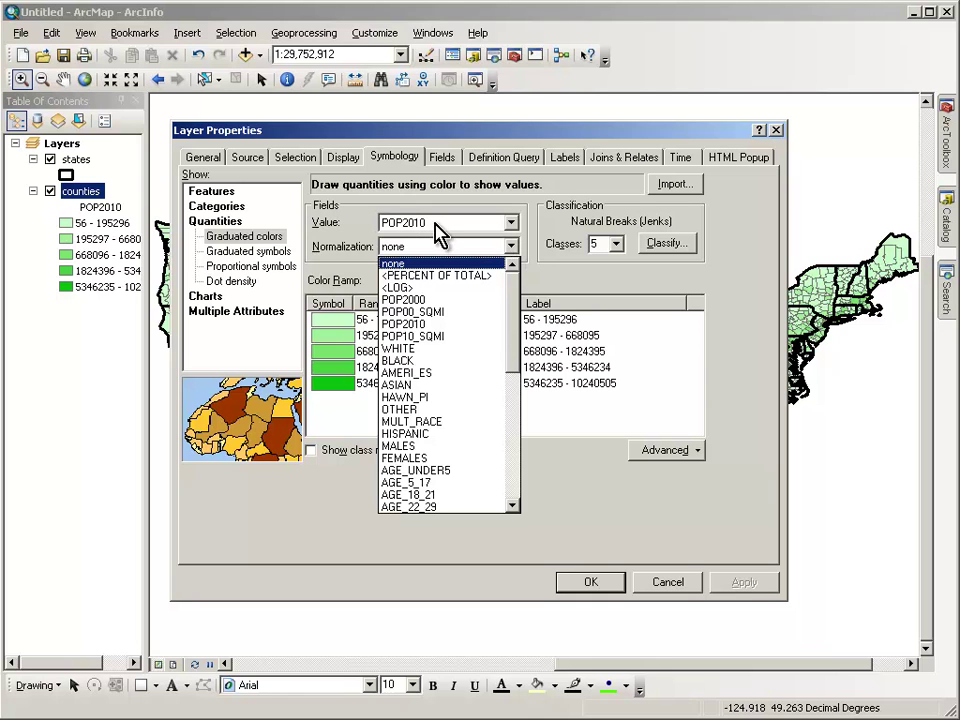
left_click(441, 300)
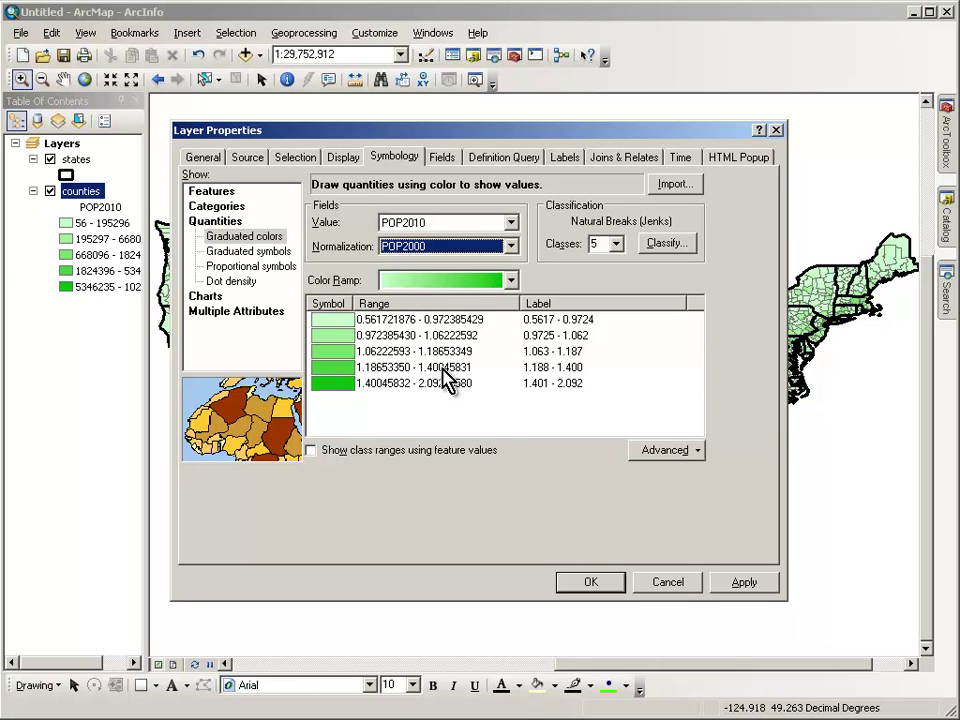
left_click(510, 282)
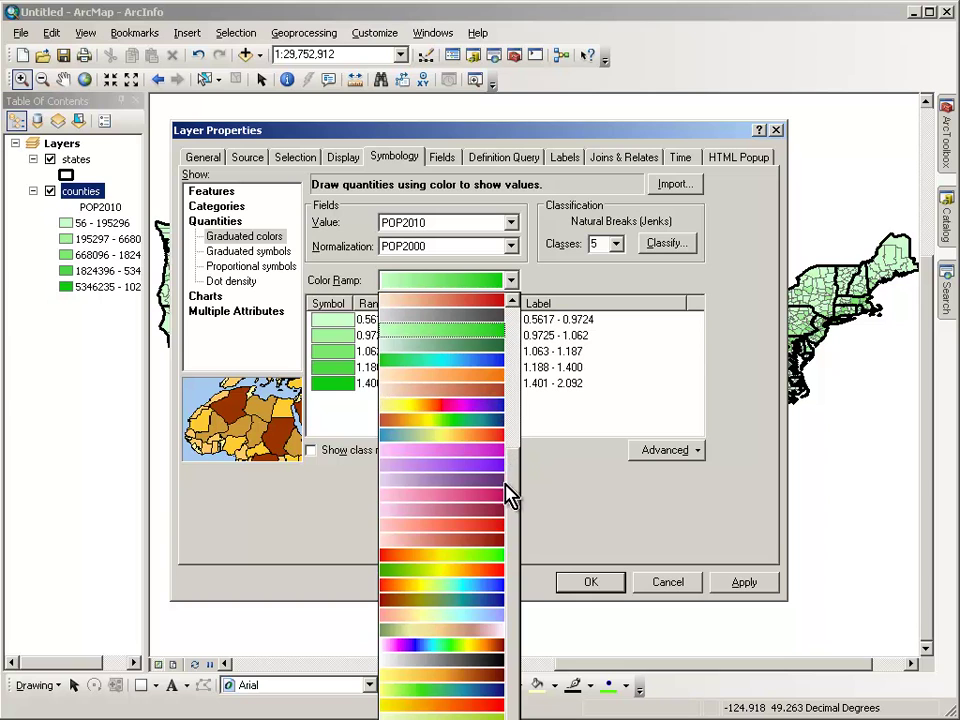
- Apply a reversed green-yellow-red ramp: red for the lowest ratios, green for the highest
left_click(495, 572)
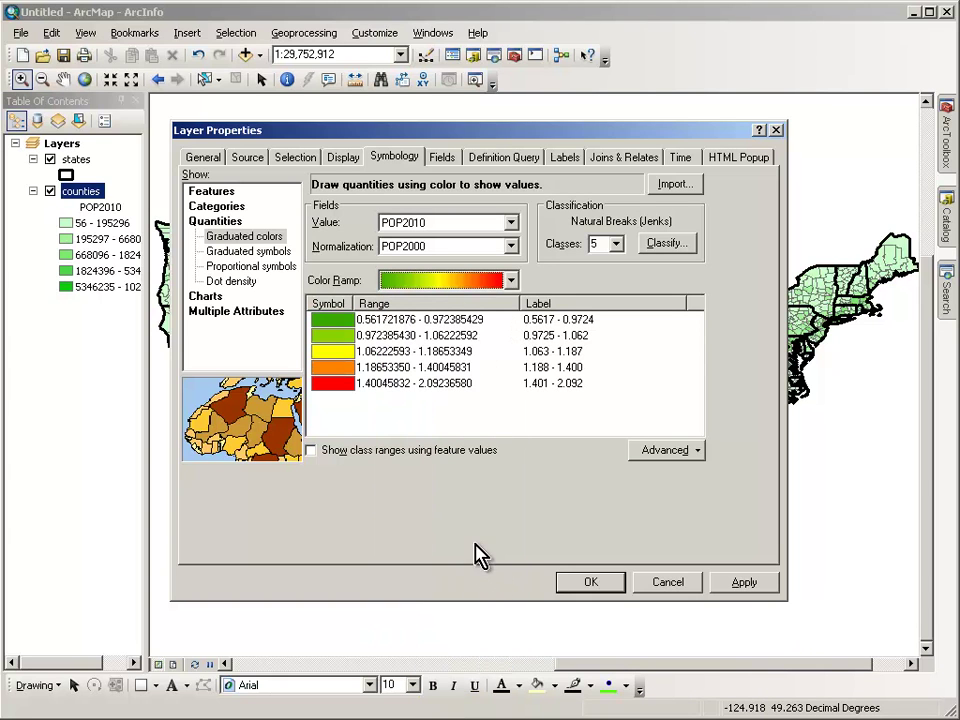
right_click(336, 304)
left_click(362, 310)
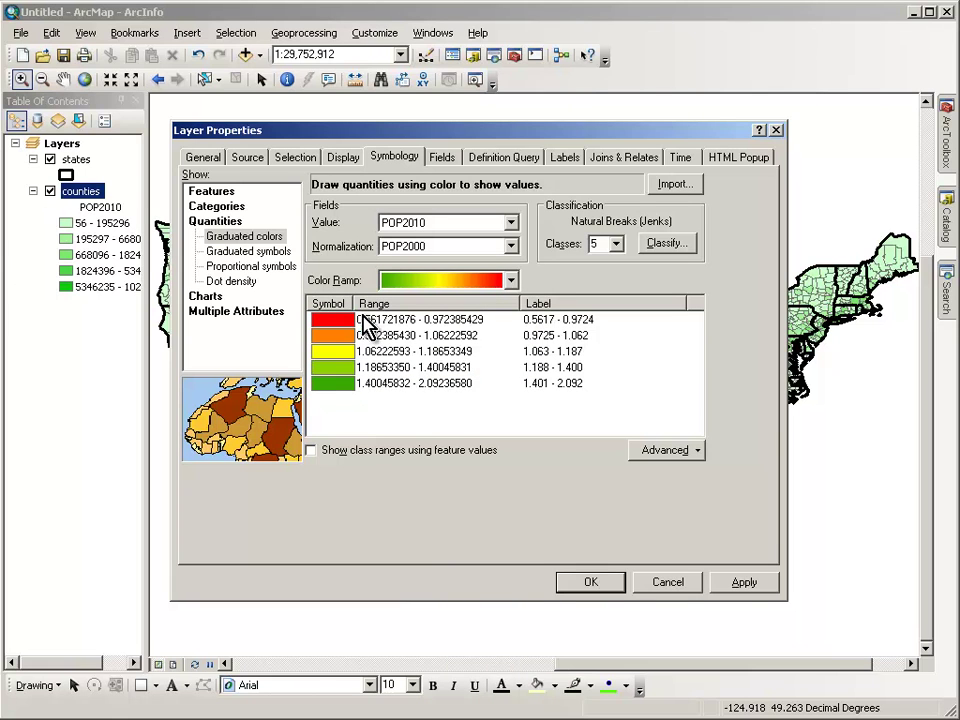